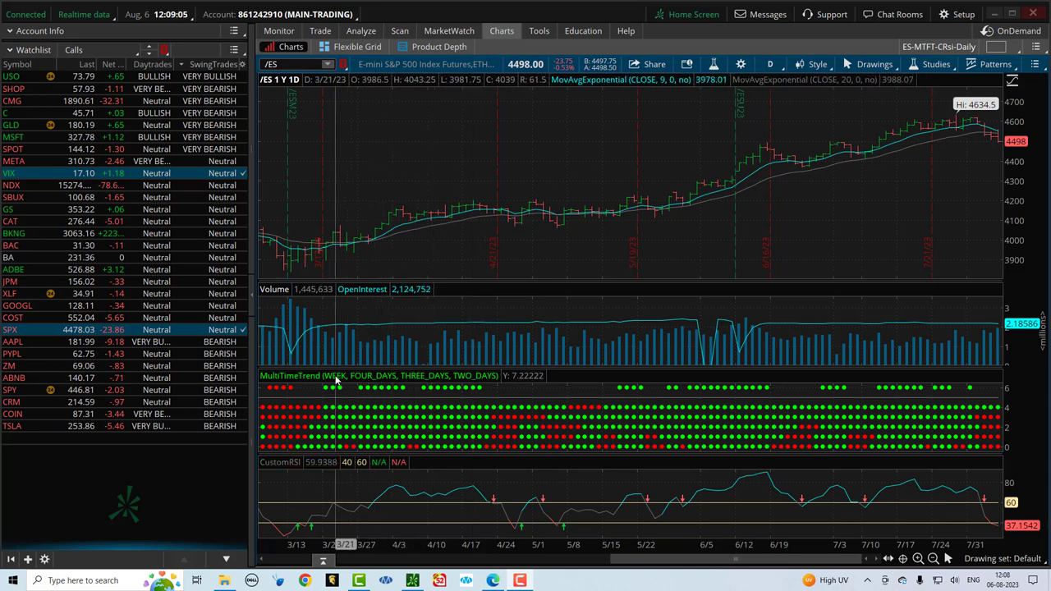
Review the MultiTimeTrend study settings, keeping 2 Days as the first higher time frame, without saving changes.
click(934, 64)
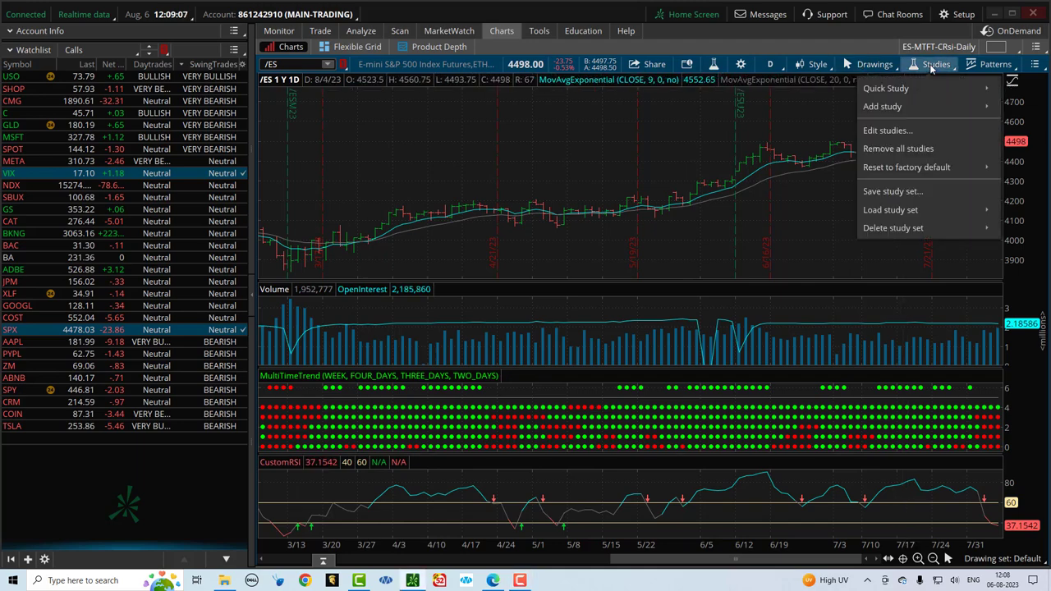
click(897, 132)
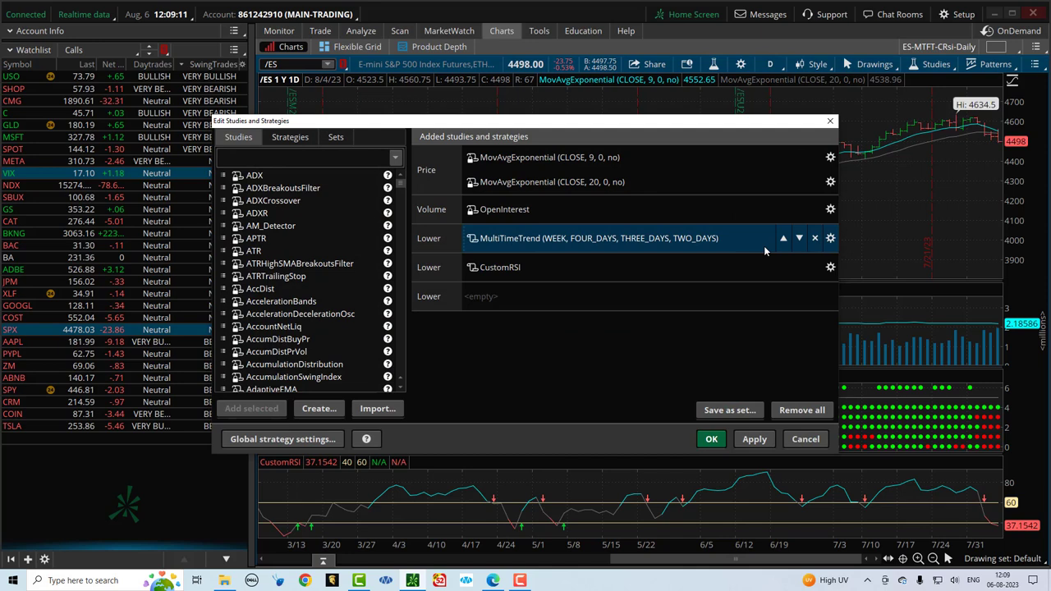
click(831, 239)
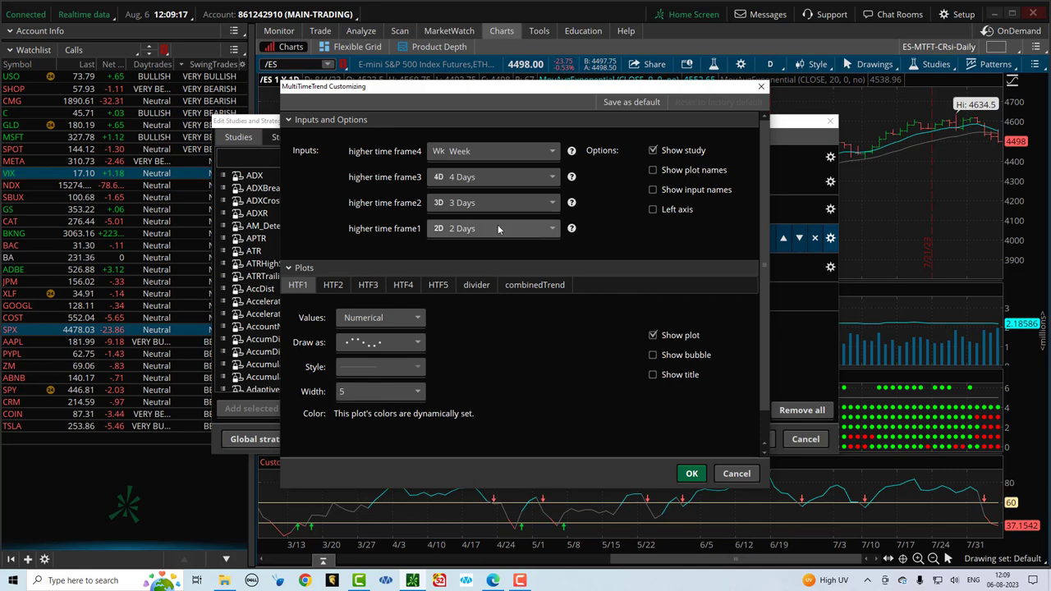
click(554, 233)
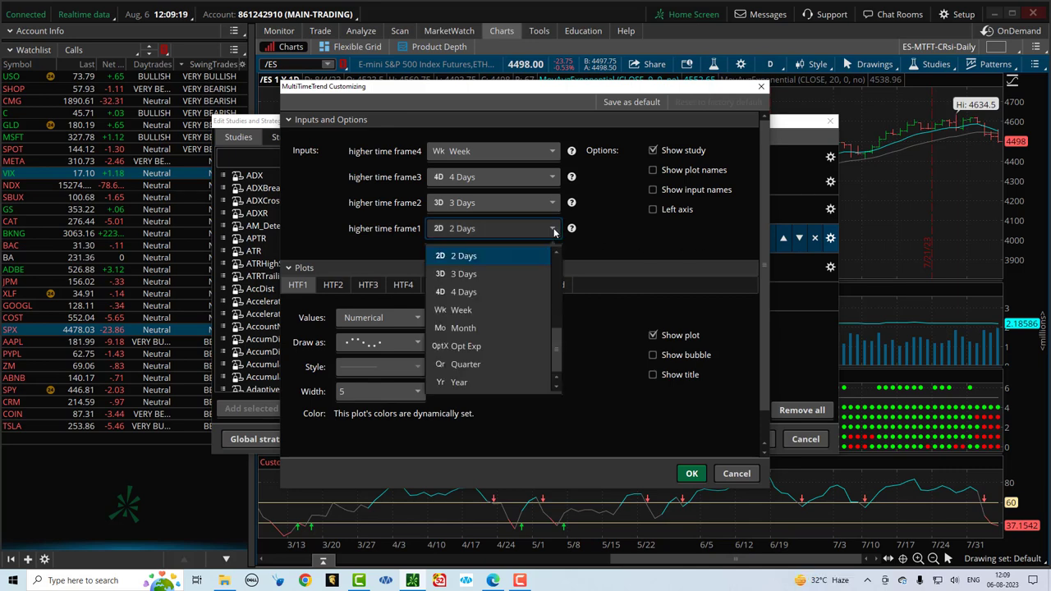
click(559, 316)
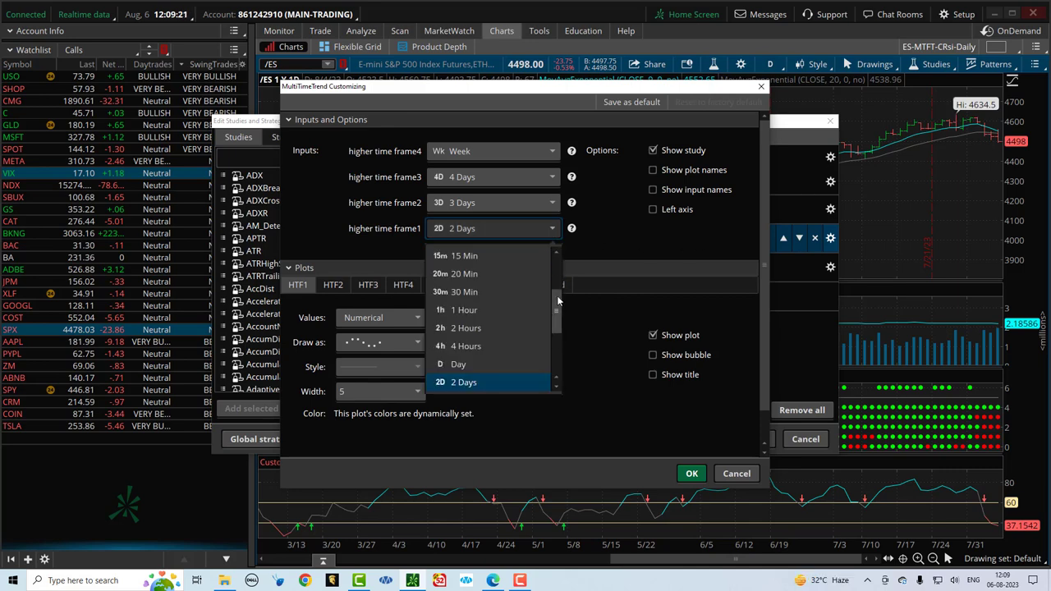
drag(559, 316, 558, 328)
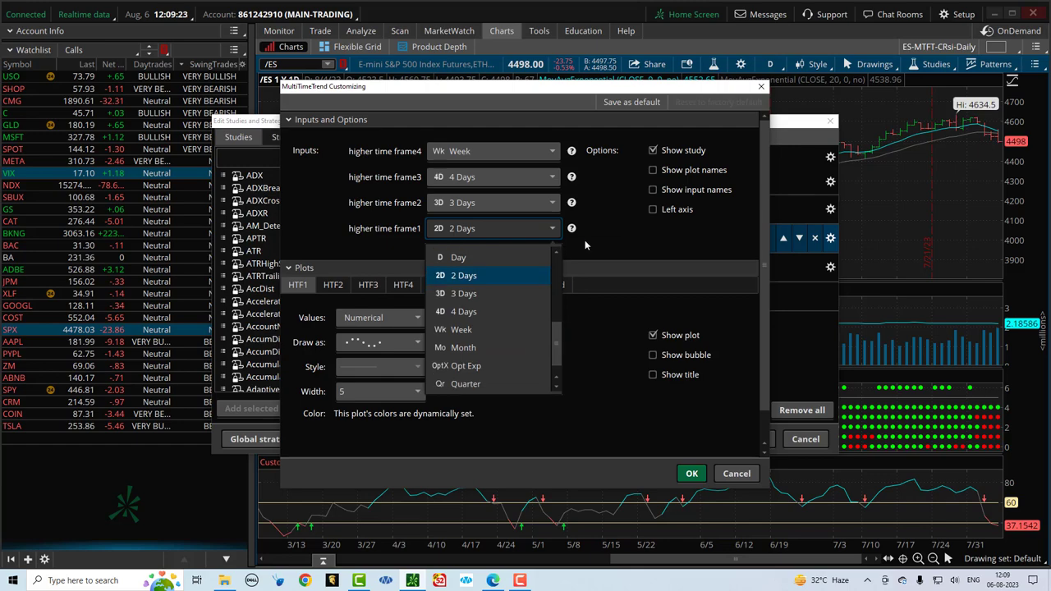
click(619, 244)
click(736, 473)
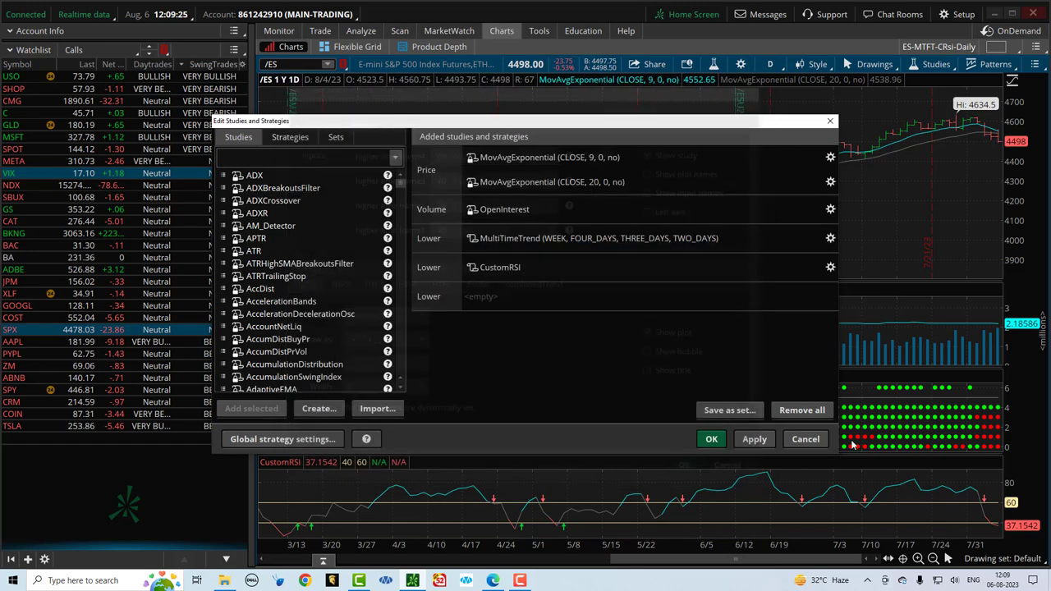
click(805, 439)
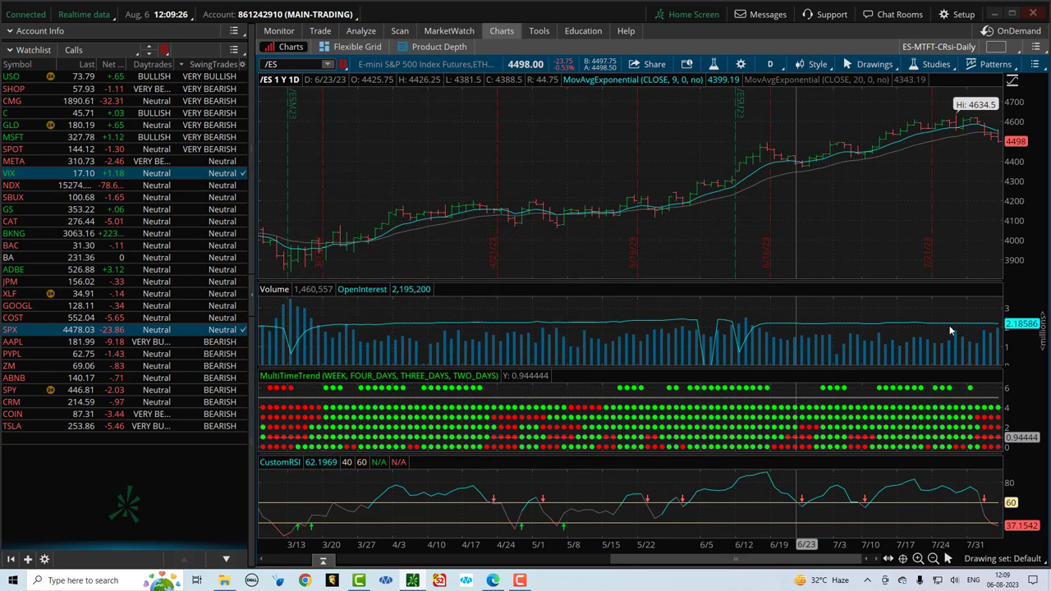
Load the ES-MTFT-CRsi-Intraday, Daily, and LongTerm chart grids in turn.
click(996, 47)
click(972, 146)
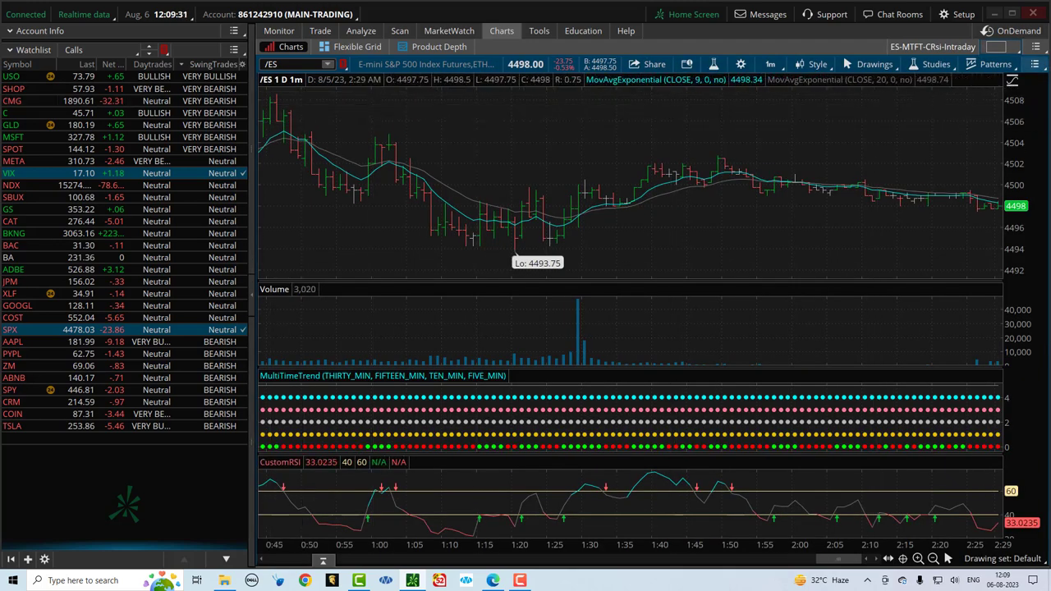
click(1002, 49)
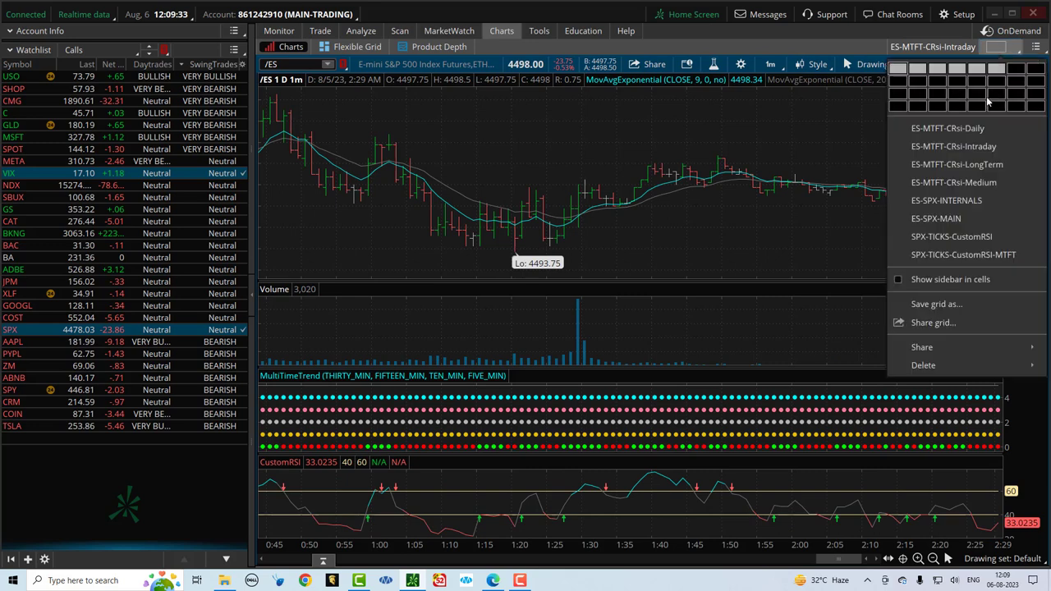
click(975, 128)
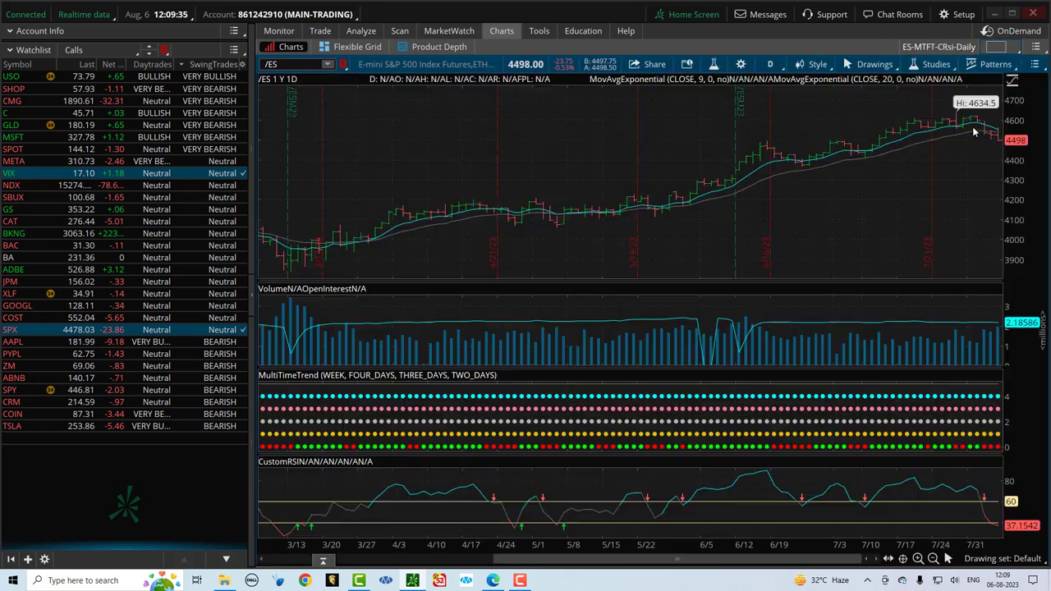
click(1002, 47)
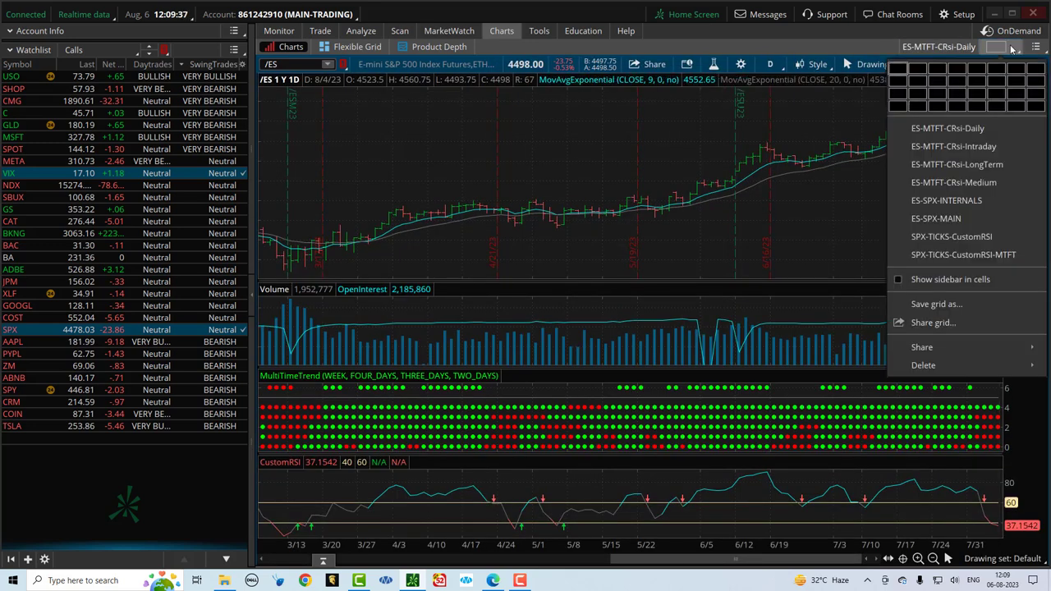
click(971, 164)
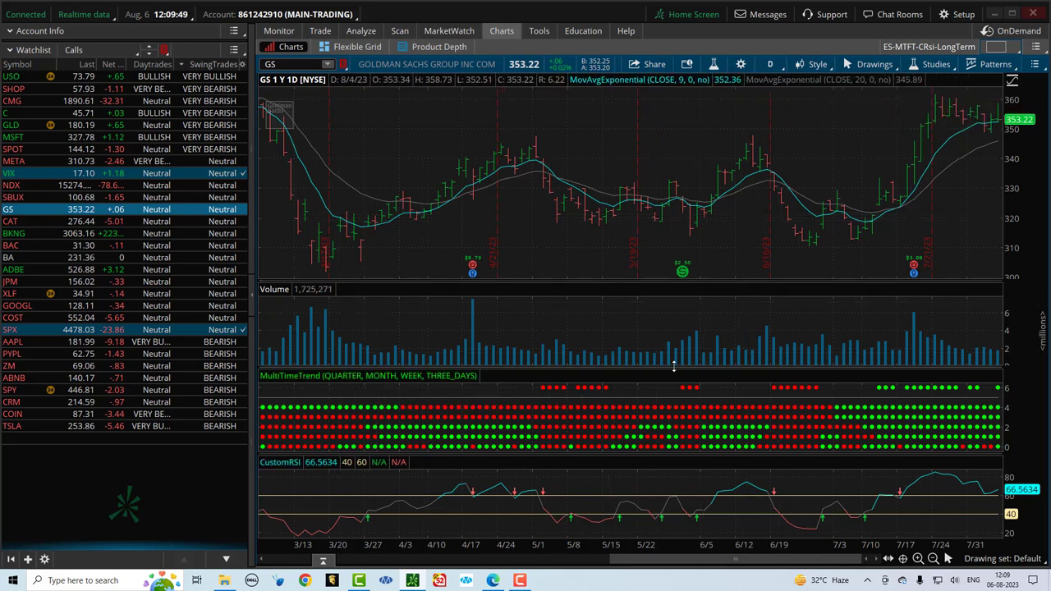
Return to the ES-MTFT-CRsi-Daily grid and chart SPX over a full year.
click(1013, 51)
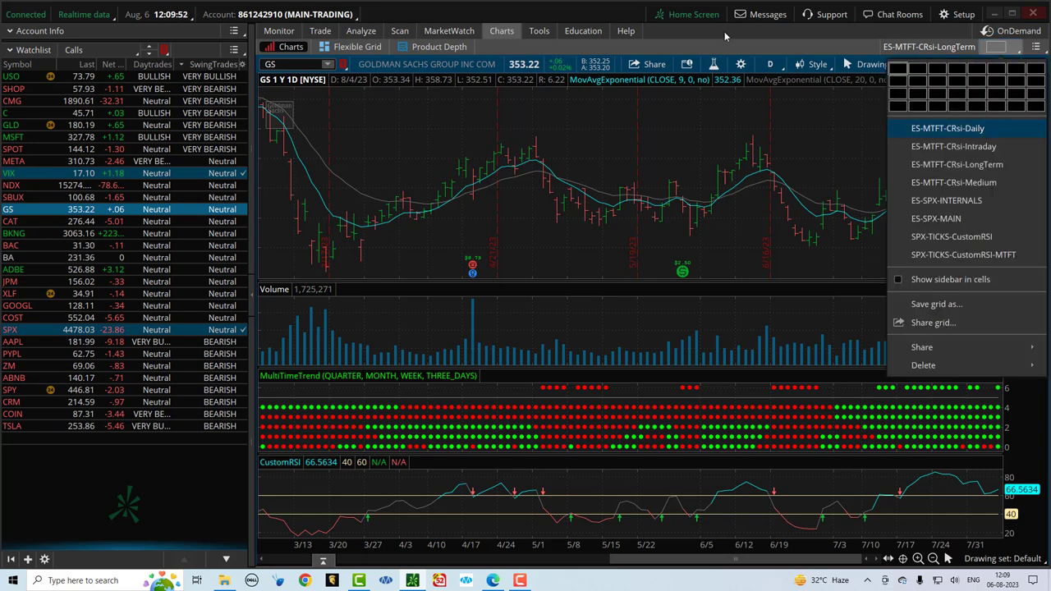
key(Return)
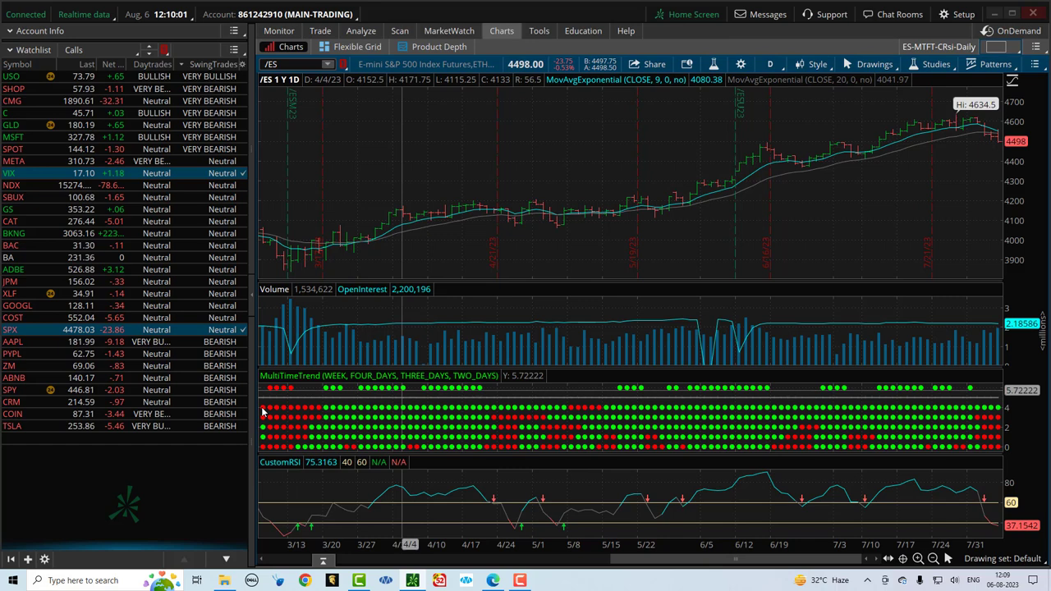
click(10, 330)
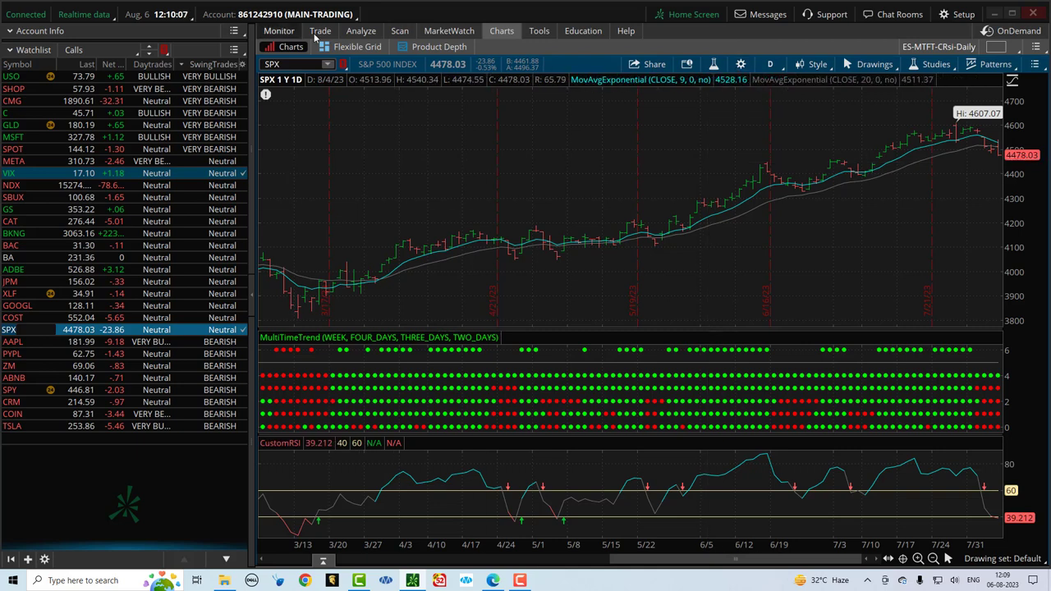
click(934, 560)
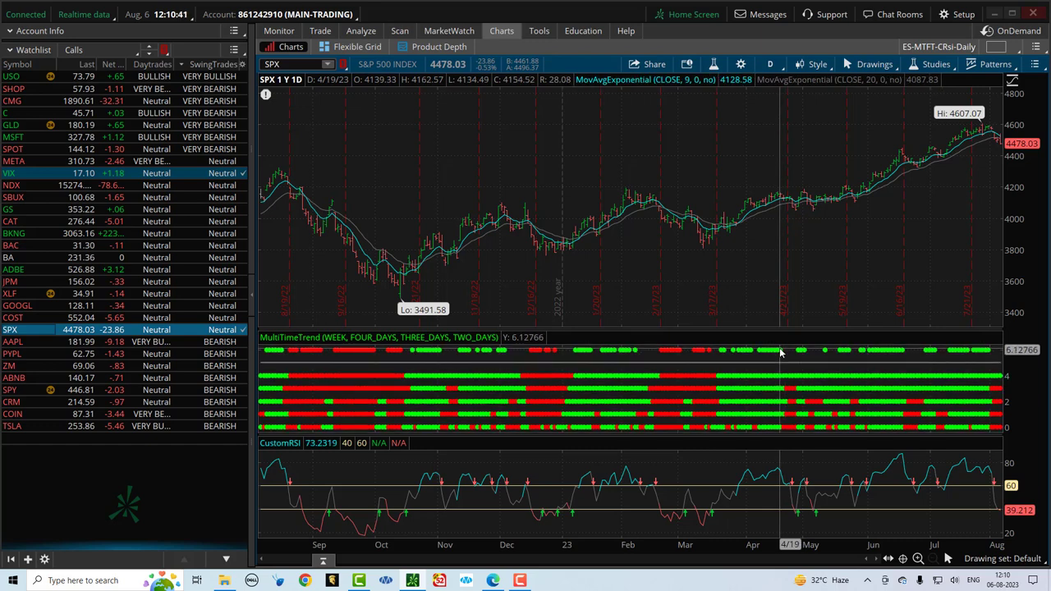
drag(648, 116, 809, 123)
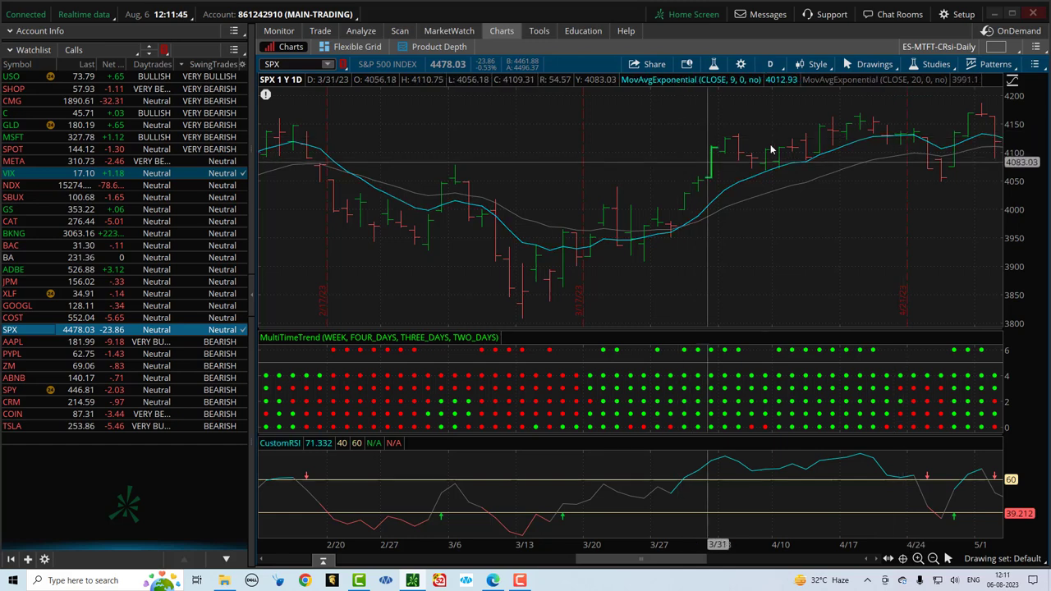
click(934, 561)
click(934, 561)
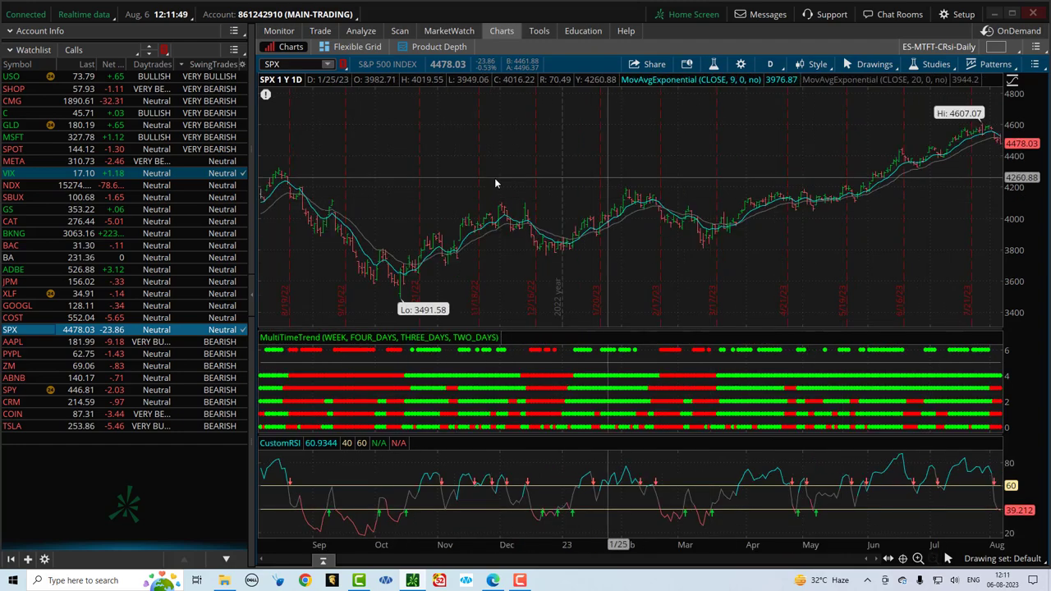
Chart USO, then SHOP, on the one-year daily view with the same studies.
click(210, 78)
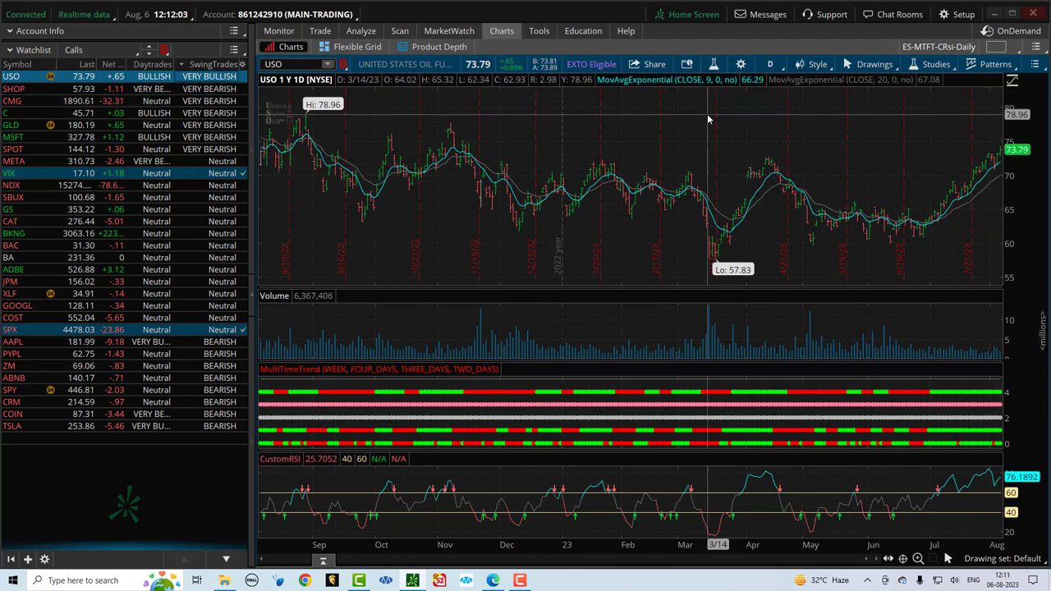
click(210, 92)
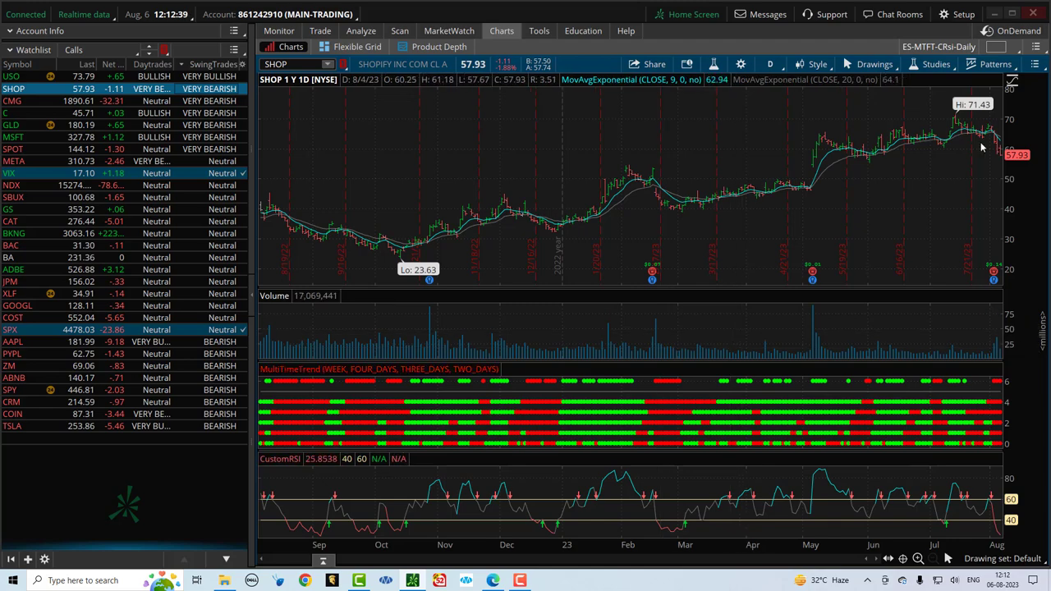
Load the ES-MTFT-CRsi-LongTerm grid, which charts GS.
click(997, 47)
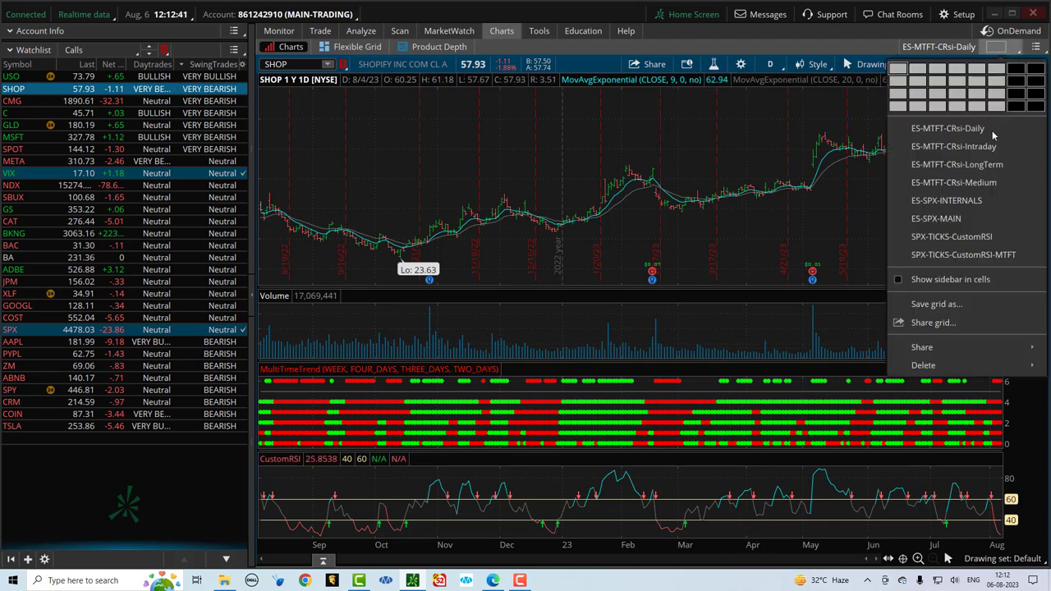
click(980, 166)
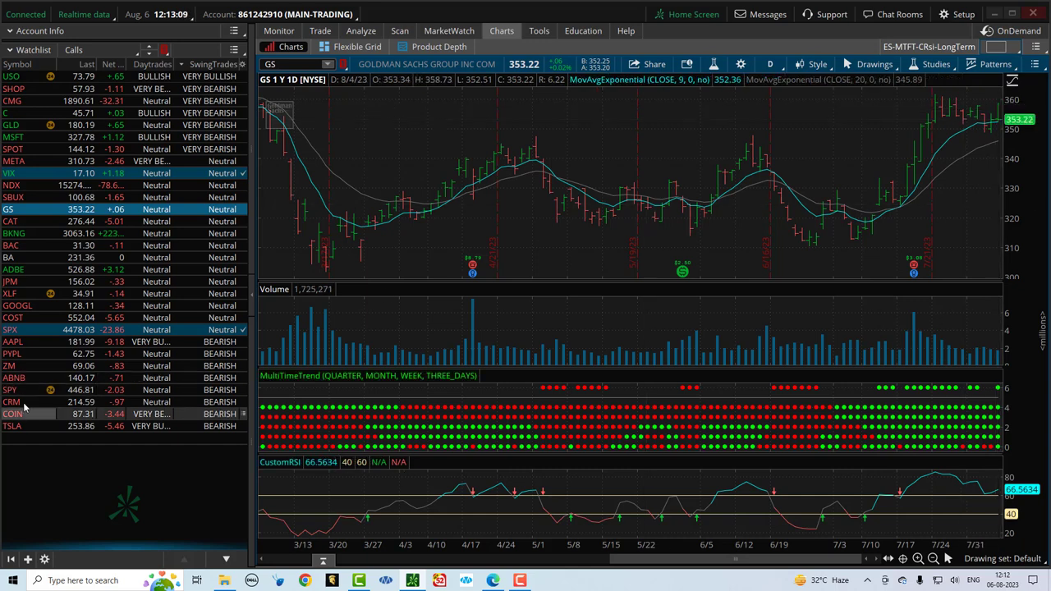
Chart AAPL, then PYPL, then CRM from the watchlist.
click(17, 345)
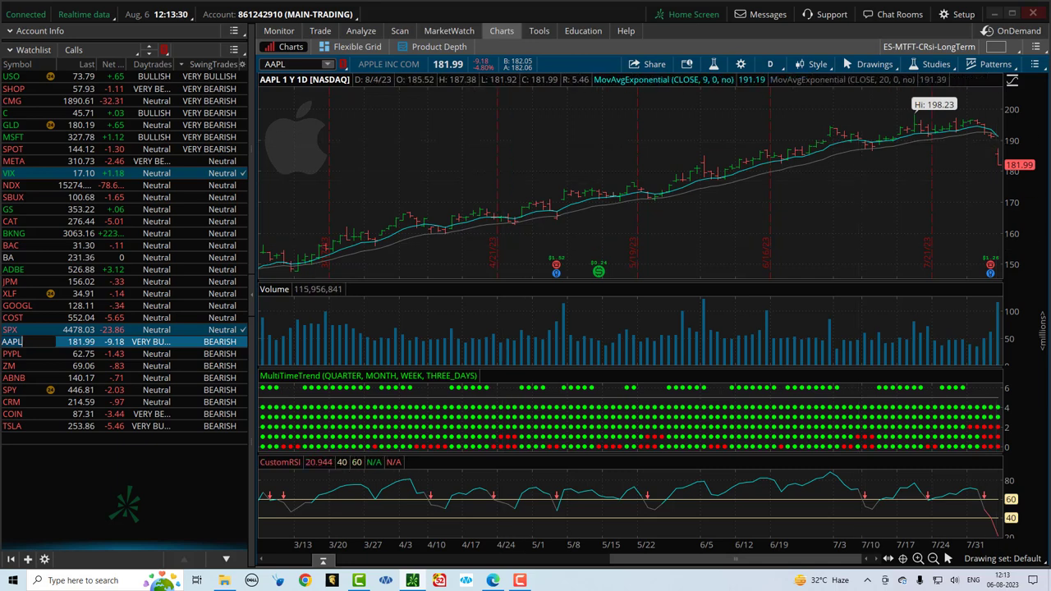
click(228, 358)
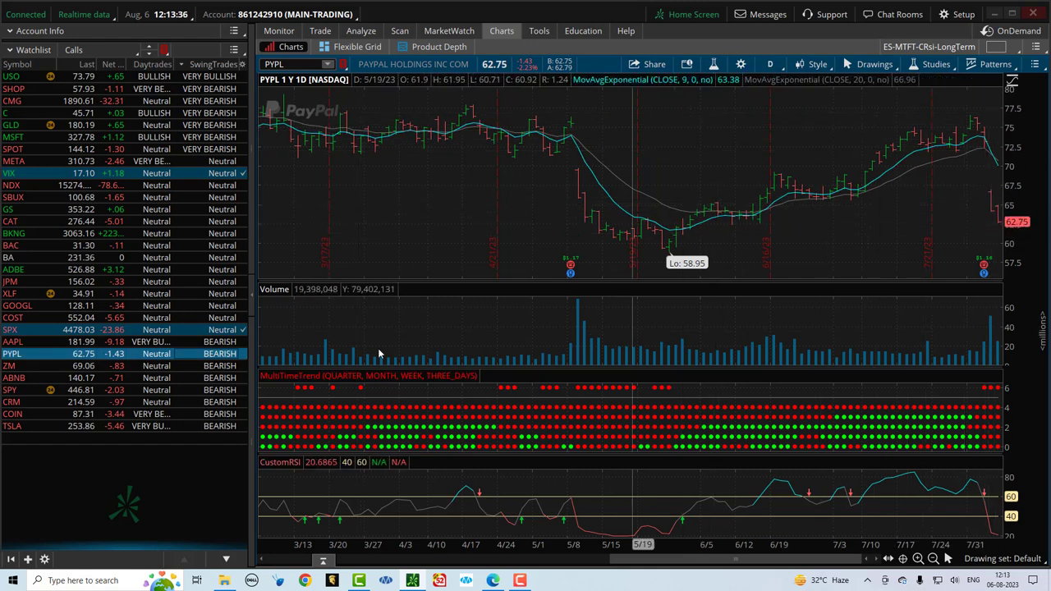
click(212, 402)
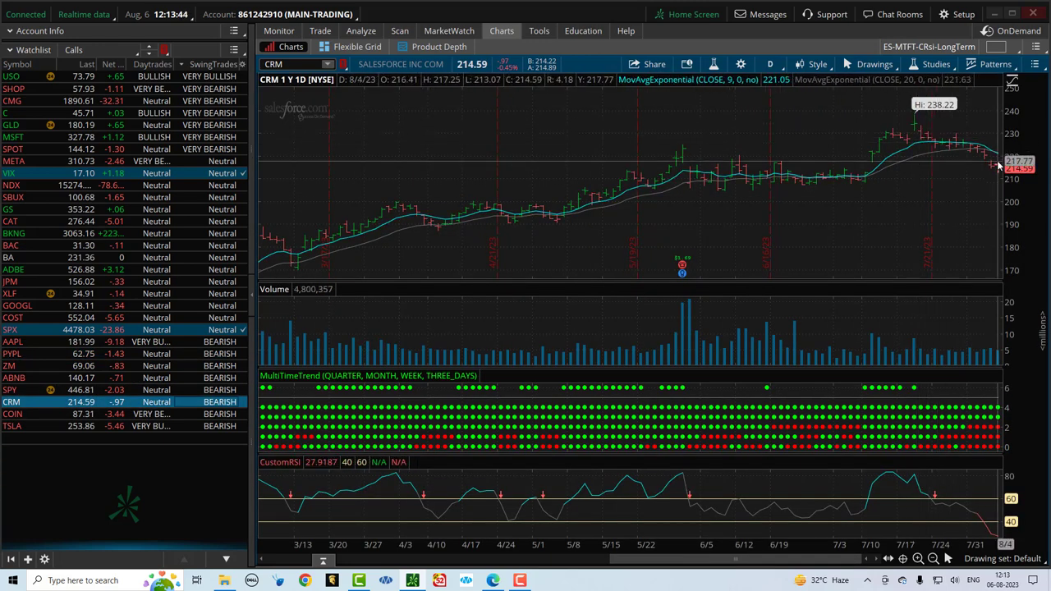
Chart TSLA from the watchlist on the one-year daily view.
click(15, 426)
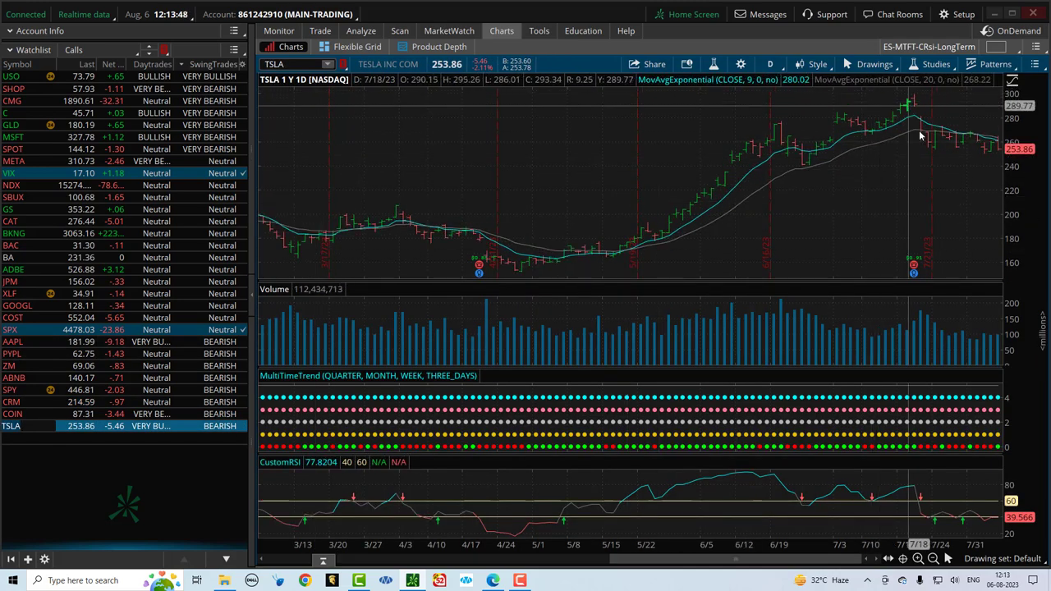